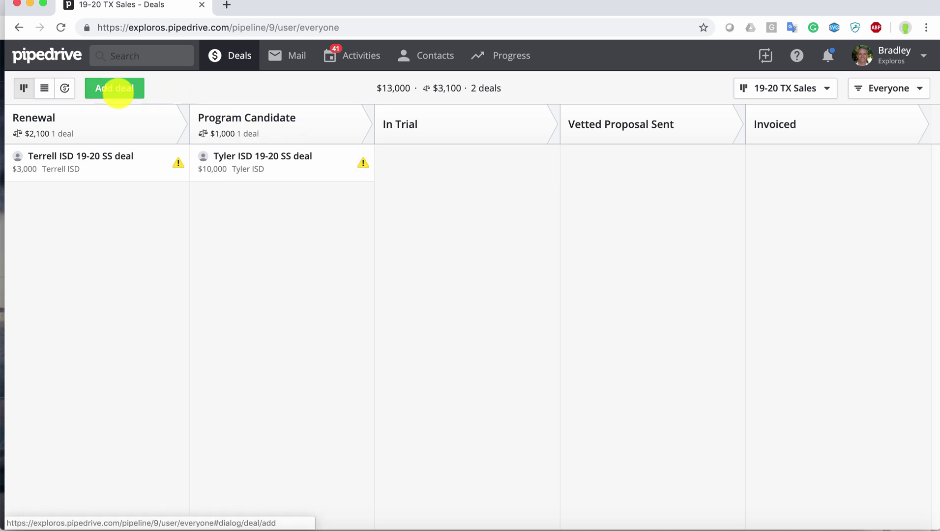
# Step: Search the CRM records for San Antonio, then dismiss the search results
pyautogui.click(131, 57)
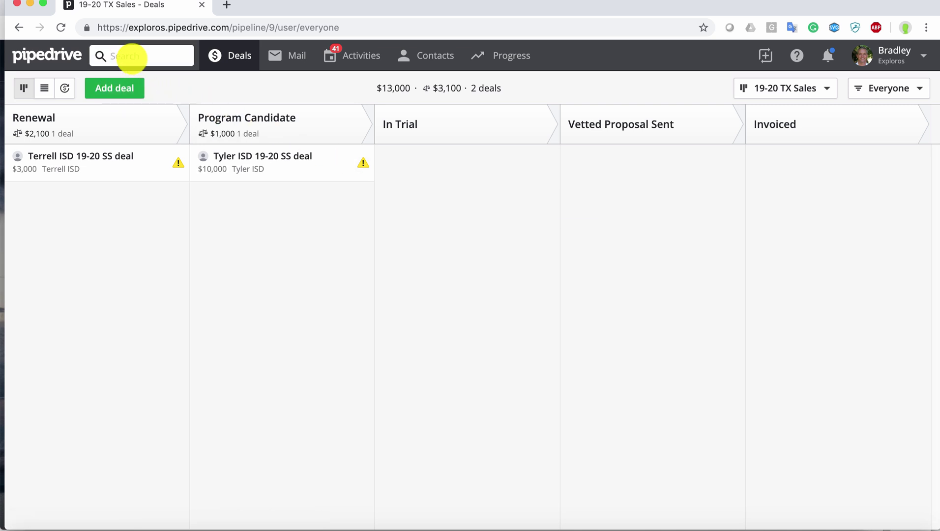
pyautogui.write('San ')
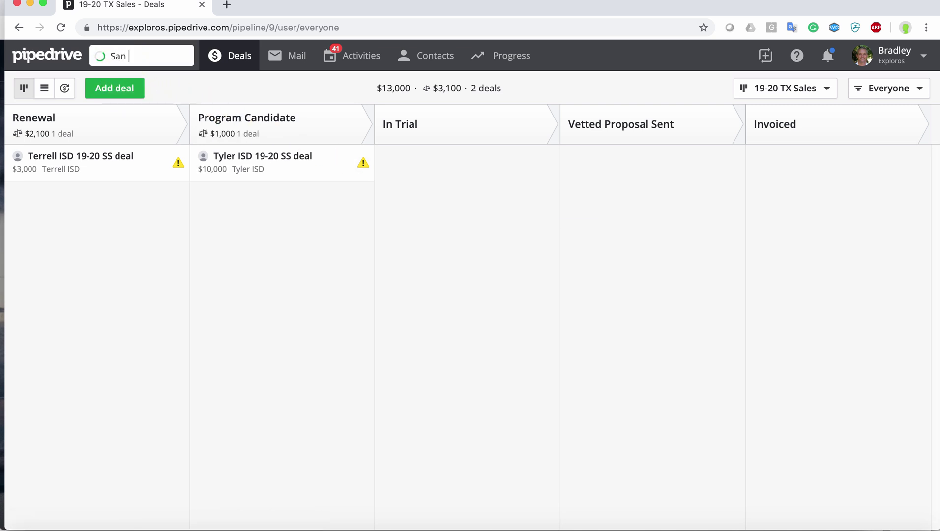
pyautogui.write('Antonio')
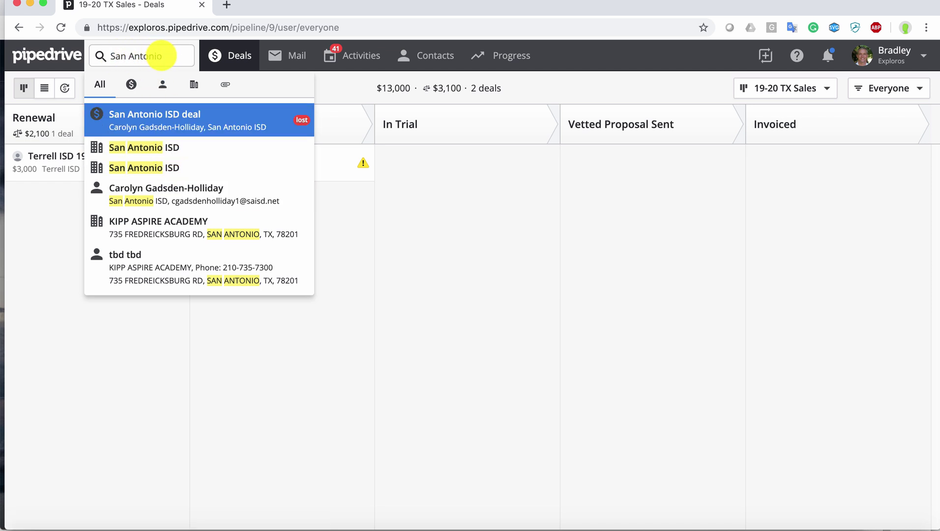
pyautogui.click(148, 55)
pyautogui.press('BackSpace')
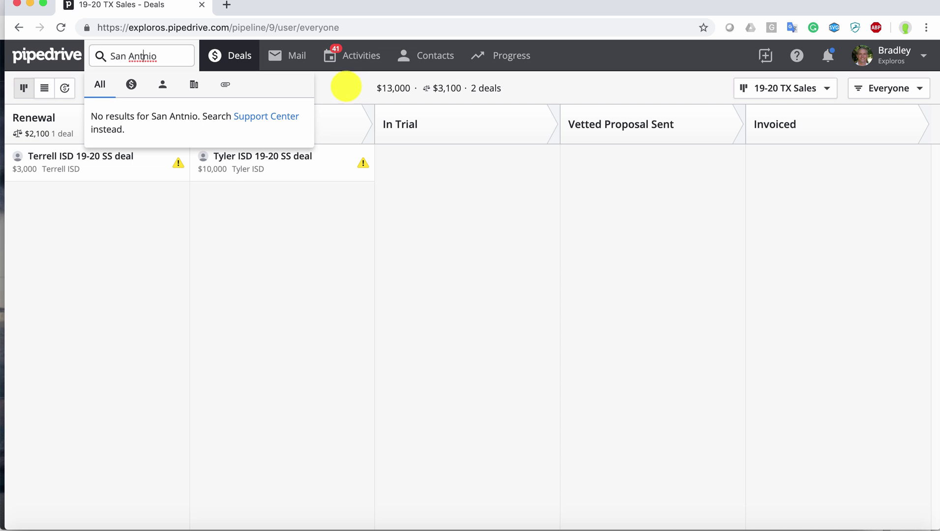
pyautogui.click(345, 86)
# Step: Start a new deal and link it to the existing organization United ISD
pyautogui.click(120, 87)
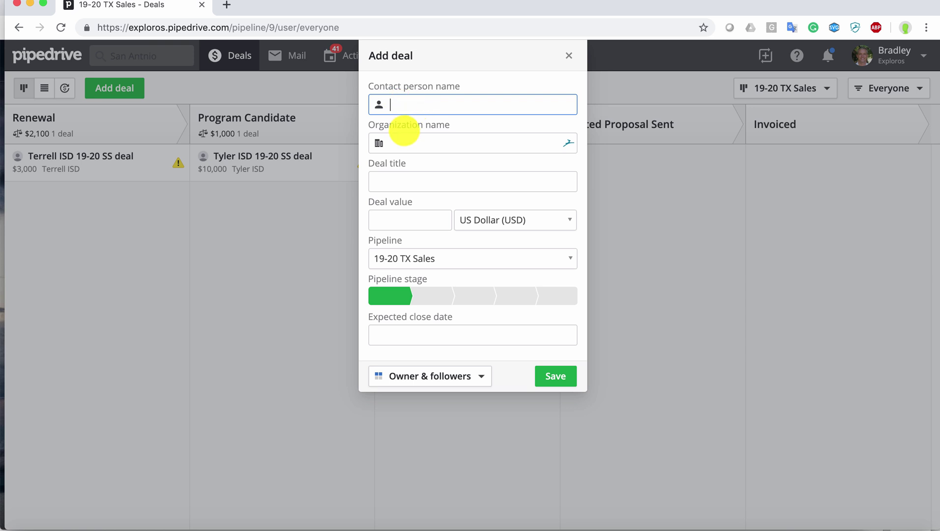
pyautogui.click(401, 142)
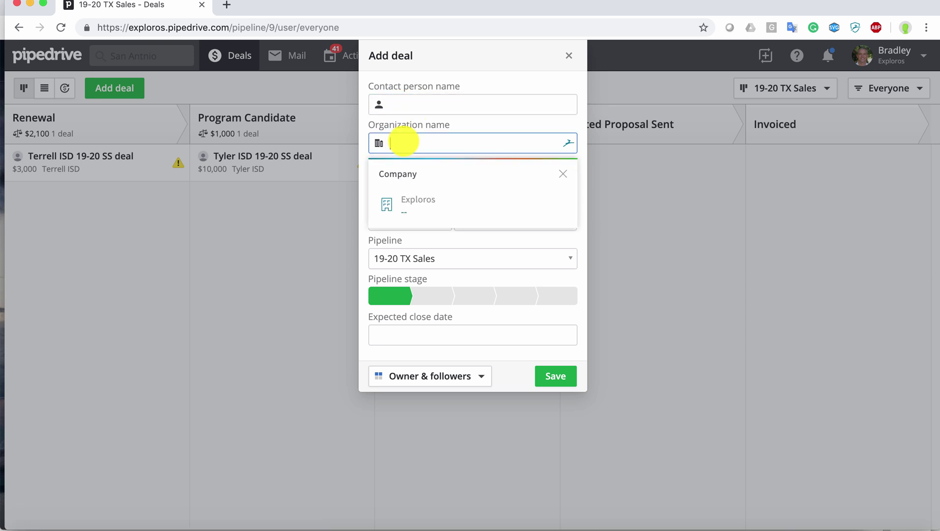
pyautogui.write('united')
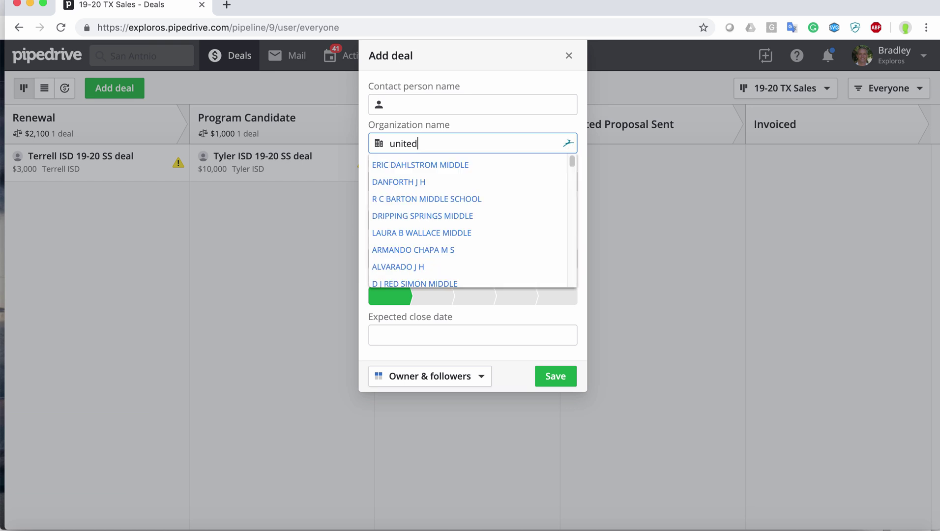
pyautogui.write(' isd')
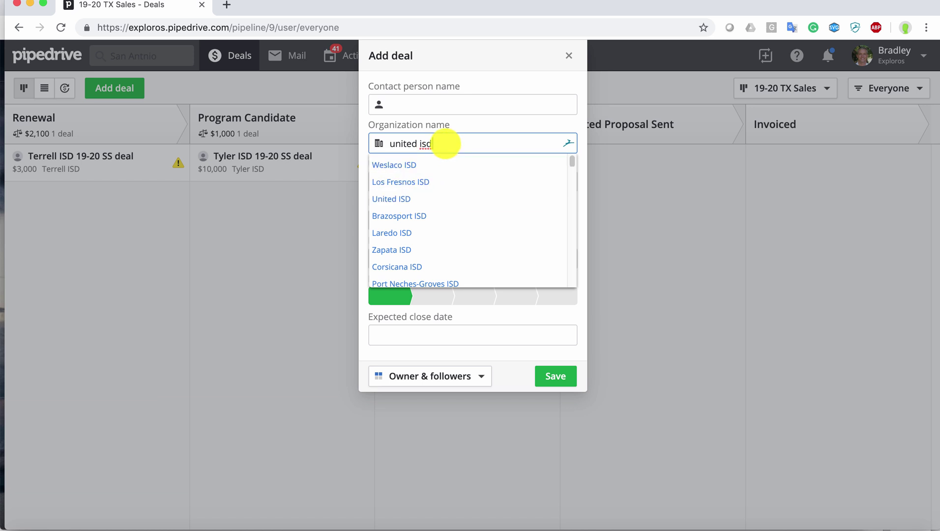
pyautogui.moveTo(435, 143); pyautogui.dragTo(378, 143)
pyautogui.write('UNited IS')
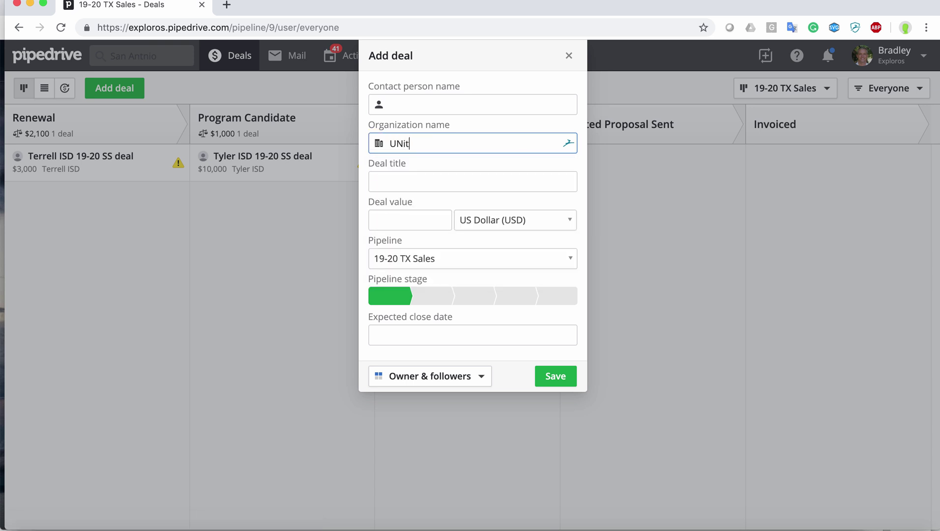
pyautogui.press('BackSpace')
pyautogui.press('BackSpace')
pyautogui.press('BackSpace')
pyautogui.press('BackSpace')
pyautogui.press('BackSpace')
pyautogui.write('nited ISD')
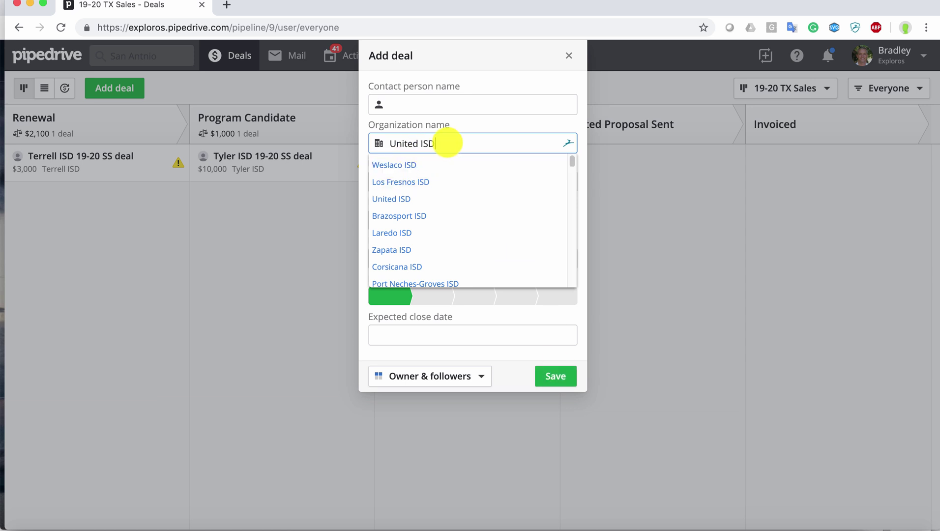
pyautogui.click(395, 200)
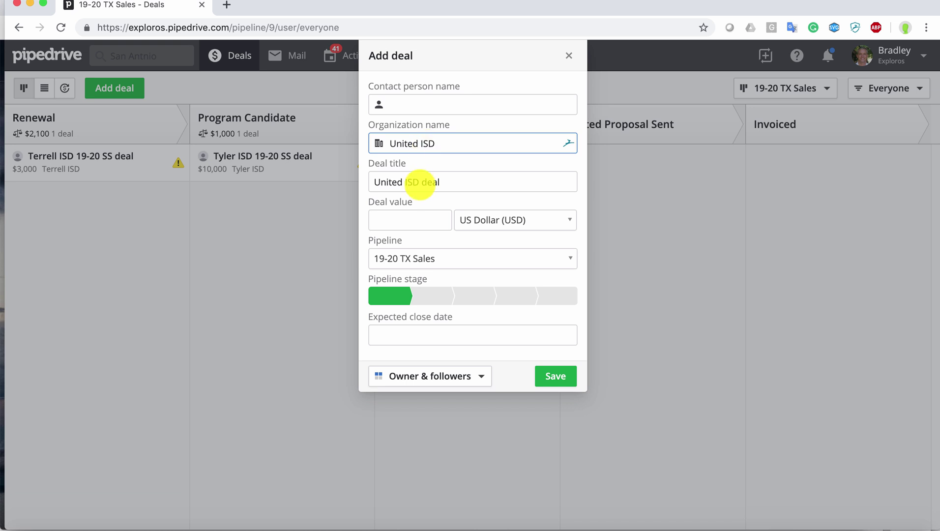
# Step: Change the deal title to "United ISD 19-20 SS deal"
pyautogui.click(420, 182)
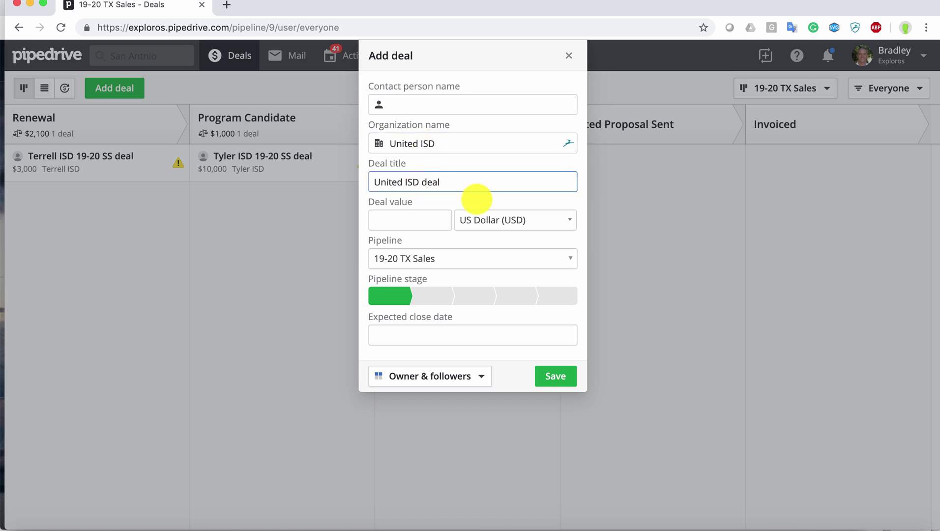
pyautogui.write('19-20 ')
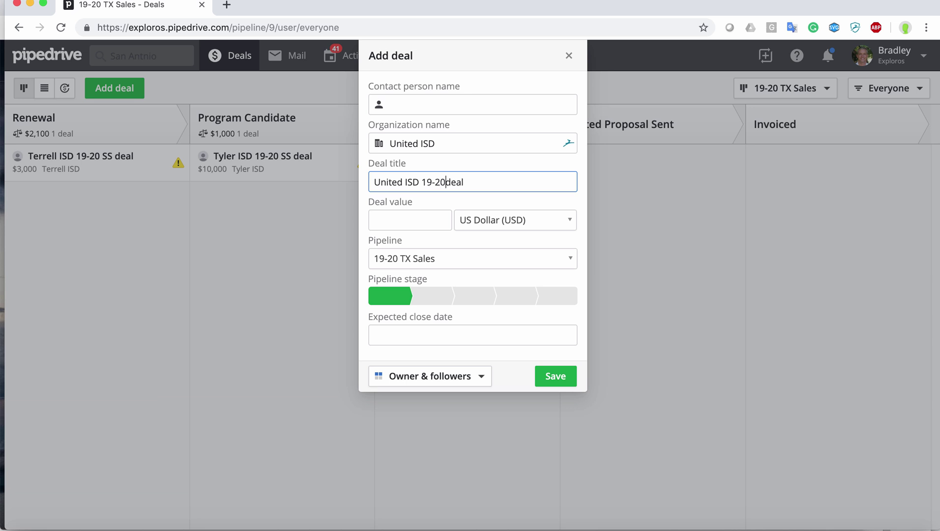
pyautogui.write('SS')
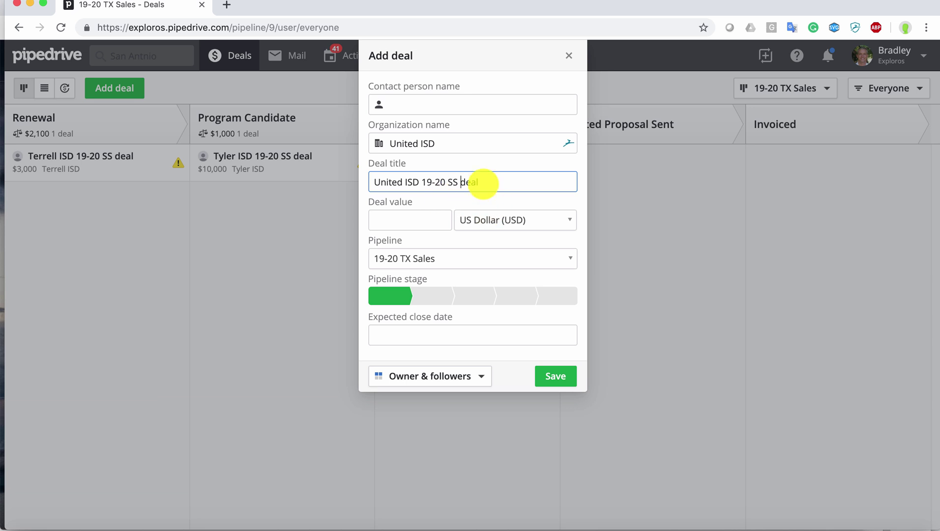
# Step: Look up the contact person by first name and choose the existing contact associated with United ISD
pyautogui.click(422, 105)
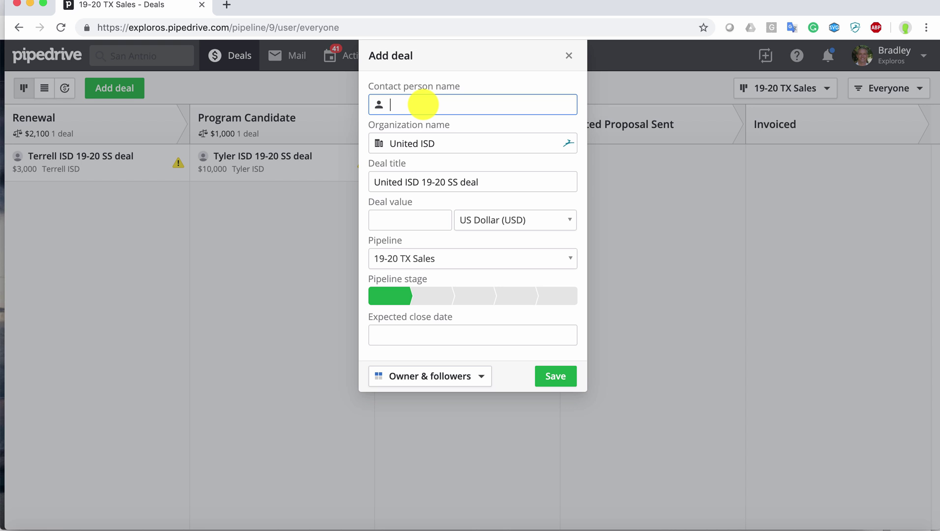
pyautogui.write('Blanca')
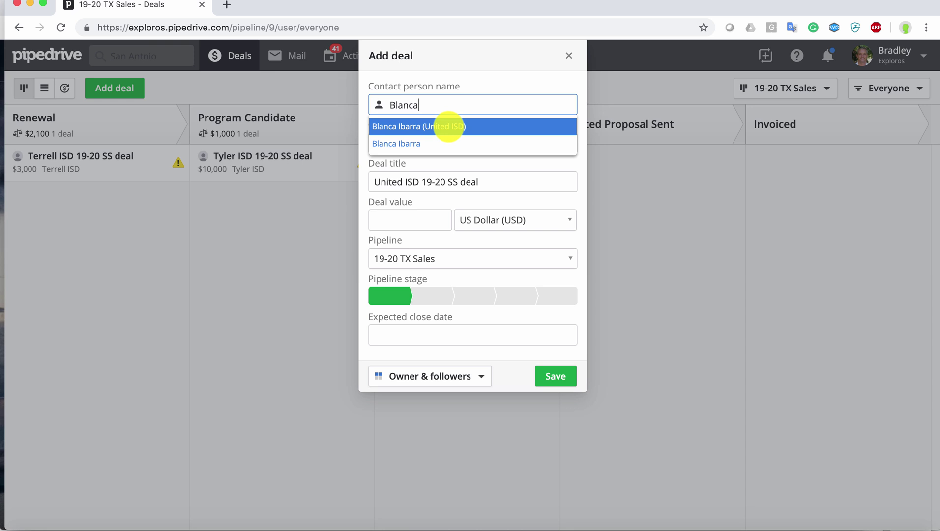
pyautogui.click(448, 126)
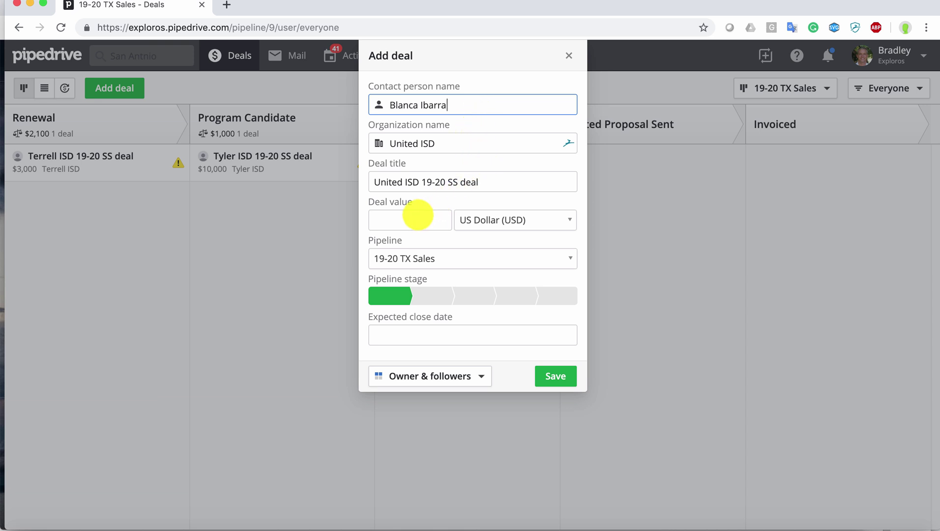
# Step: Set the deal value to 15000 US dollars and the pipeline stage to Renewal
pyautogui.click(412, 217)
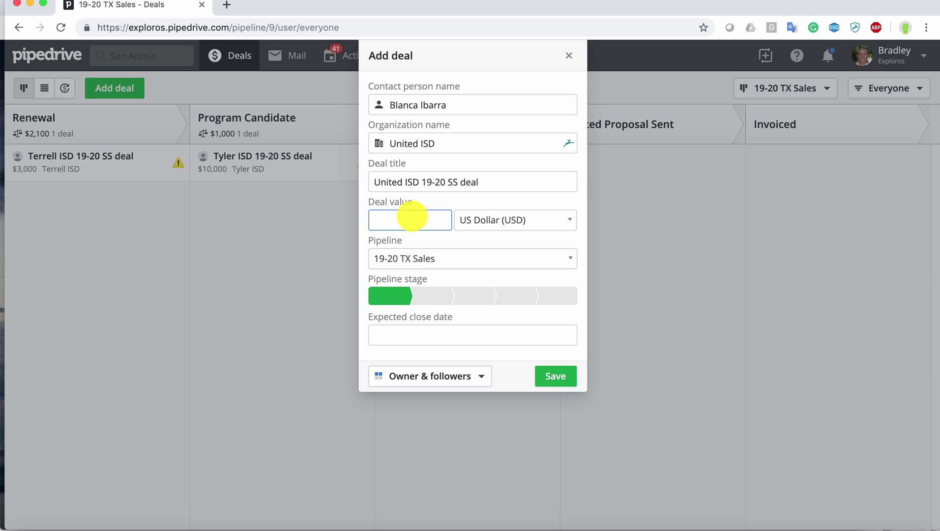
pyautogui.write('15000')
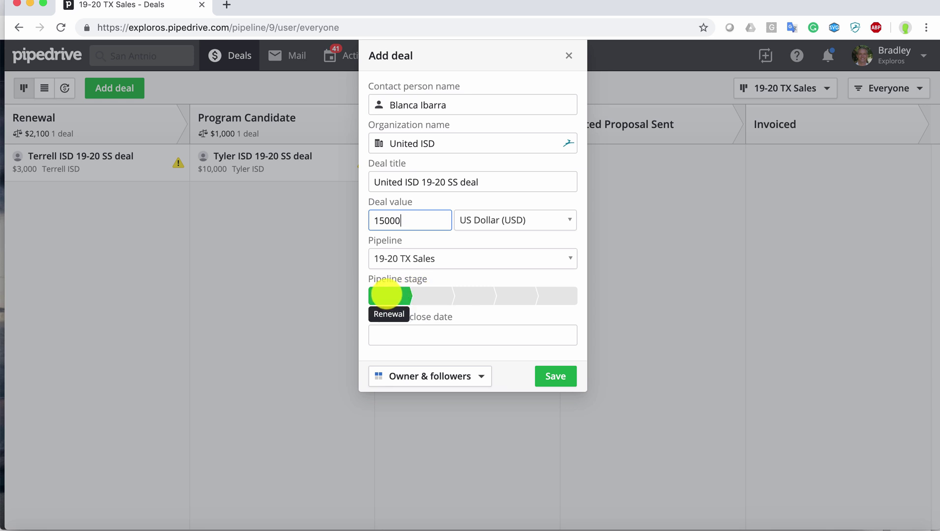
pyautogui.click(425, 296)
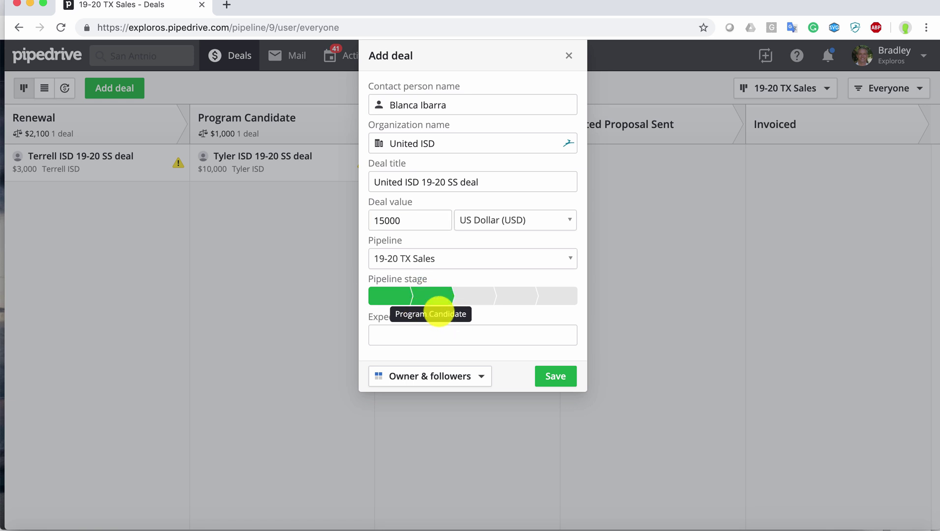
pyautogui.click(401, 295)
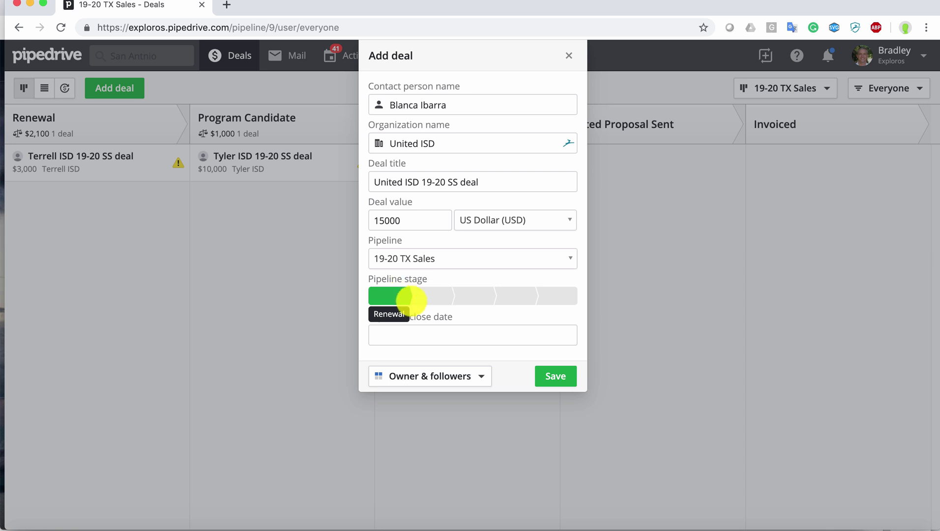
# Step: Set the expected close date to 10/15/2019 and save the new deal
pyautogui.click(415, 335)
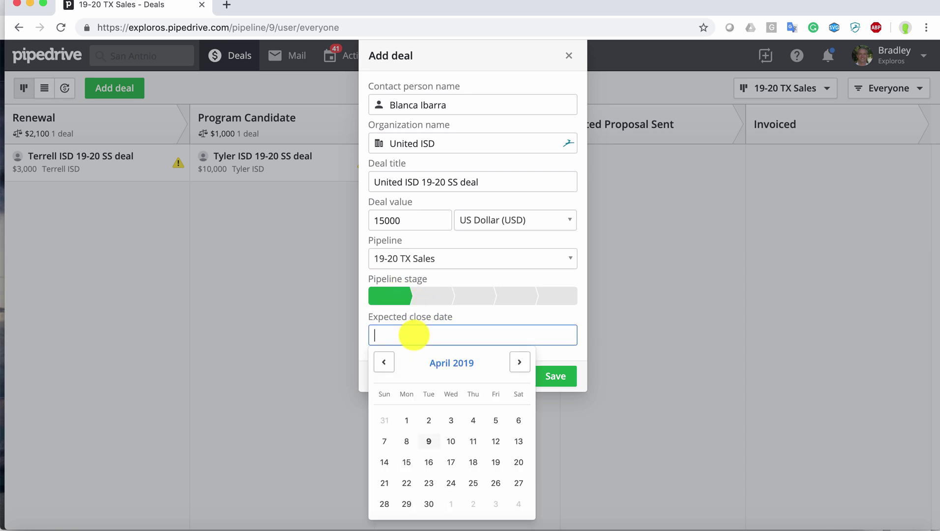
pyautogui.click(516, 362)
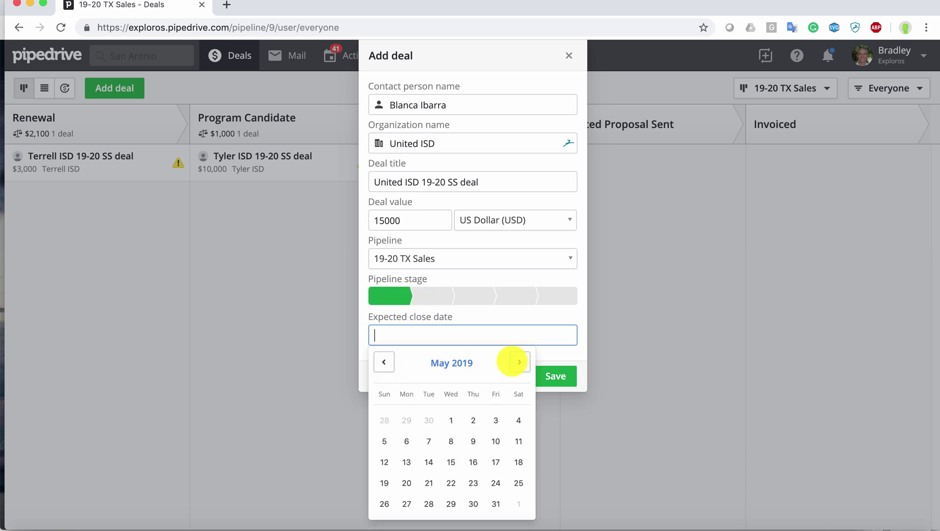
pyautogui.click(514, 362)
pyautogui.click(513, 362)
pyautogui.click(512, 362)
pyautogui.click(513, 362)
pyautogui.click(512, 361)
pyautogui.click(512, 361)
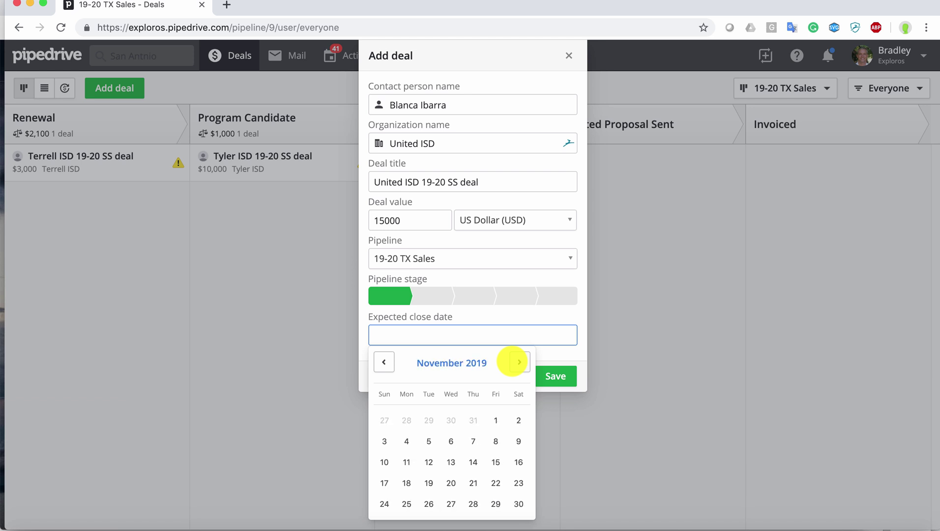
pyautogui.click(384, 362)
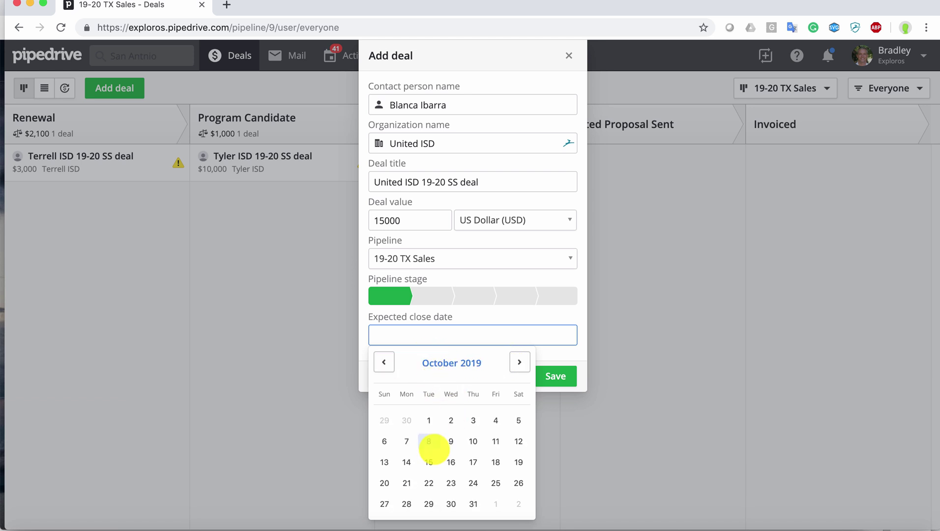
pyautogui.click(428, 461)
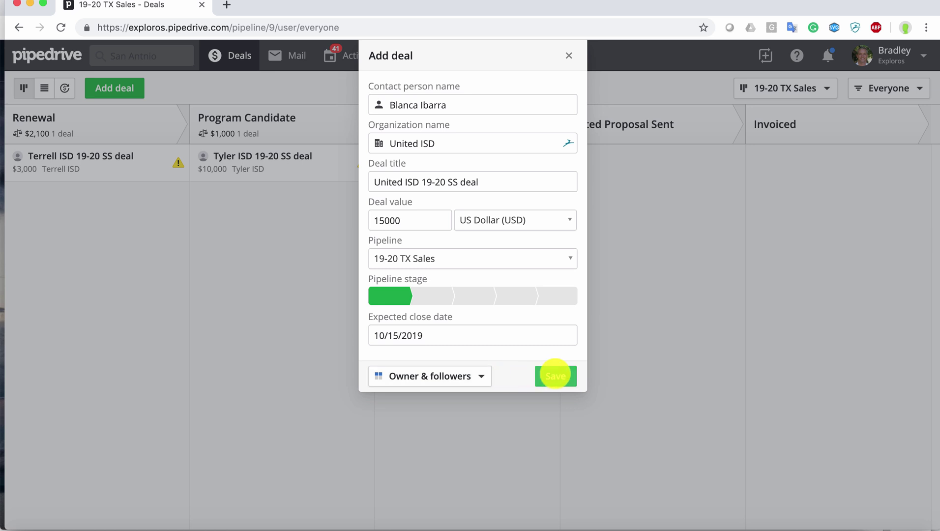
pyautogui.click(555, 376)
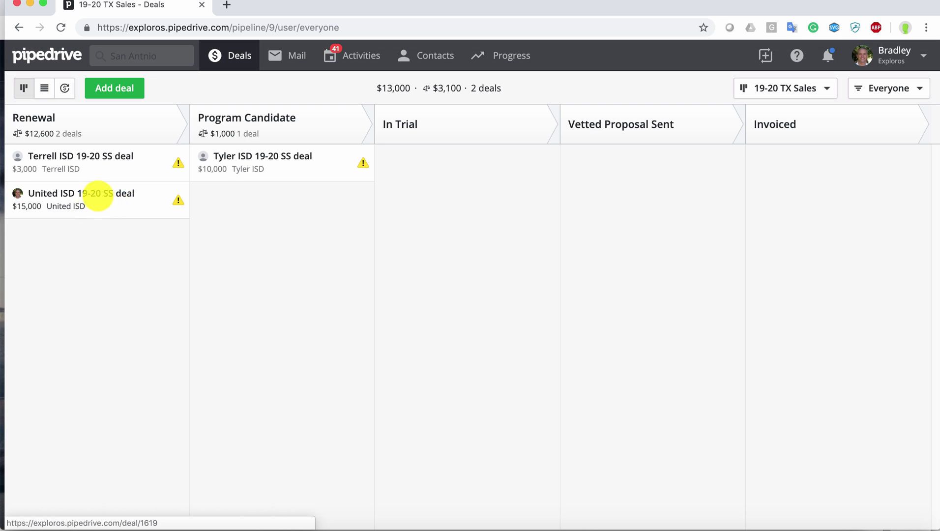
# Step: Start moving the United ISD 19-20 SS deal from its place in the Renewal stage
pyautogui.moveTo(98, 195); pyautogui.dragTo(118, 202)
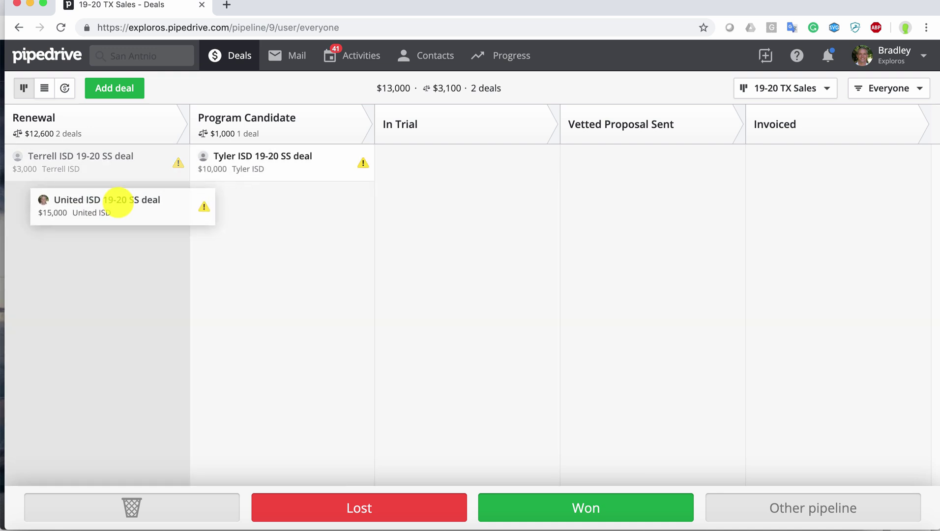